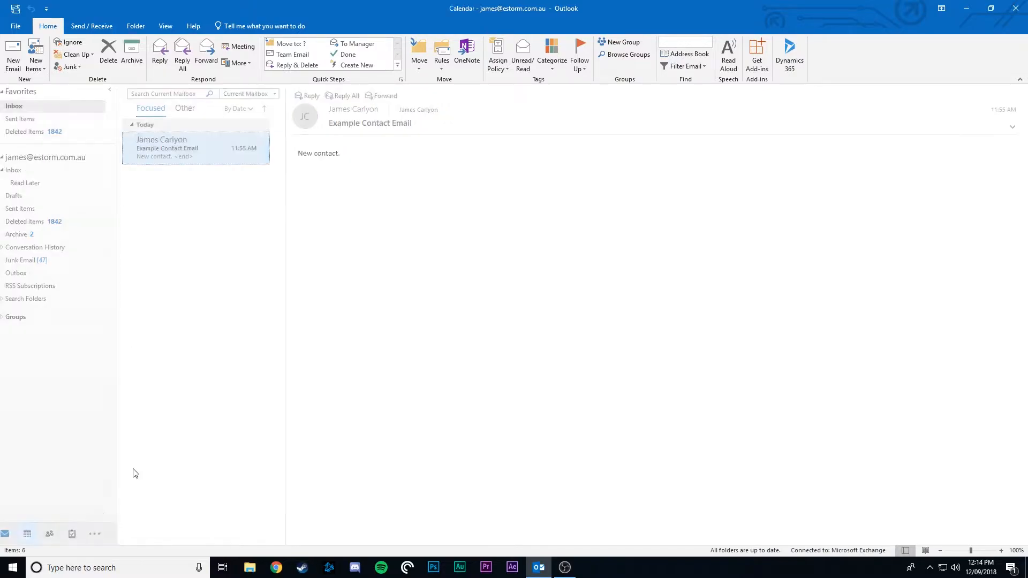
# In the calendar, create a new appointment on 12/09/2018 with the subject "example" and a 3:00 PM start time
pyautogui.click(33, 534)
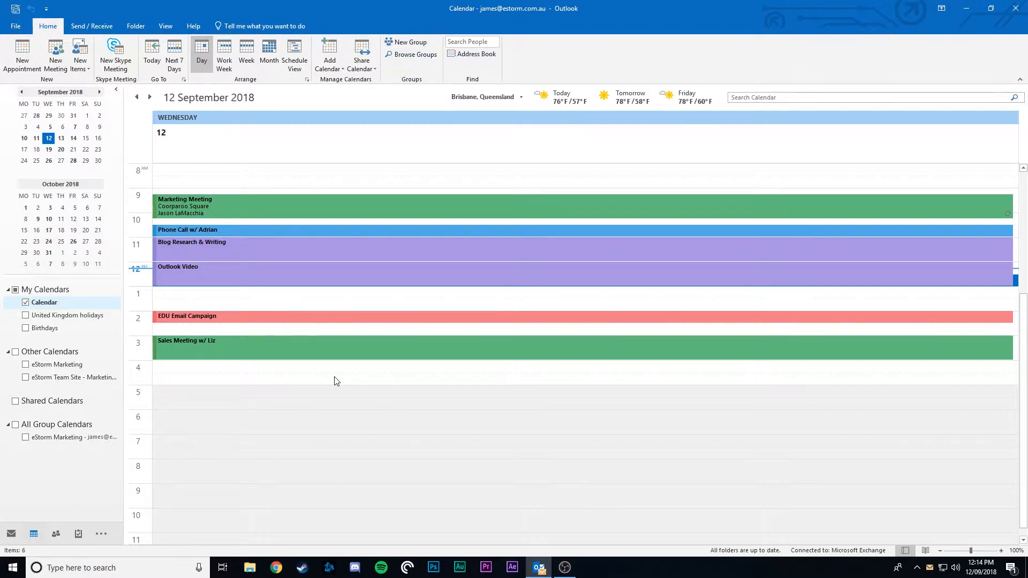
pyautogui.click(275, 166)
pyautogui.click(22, 54)
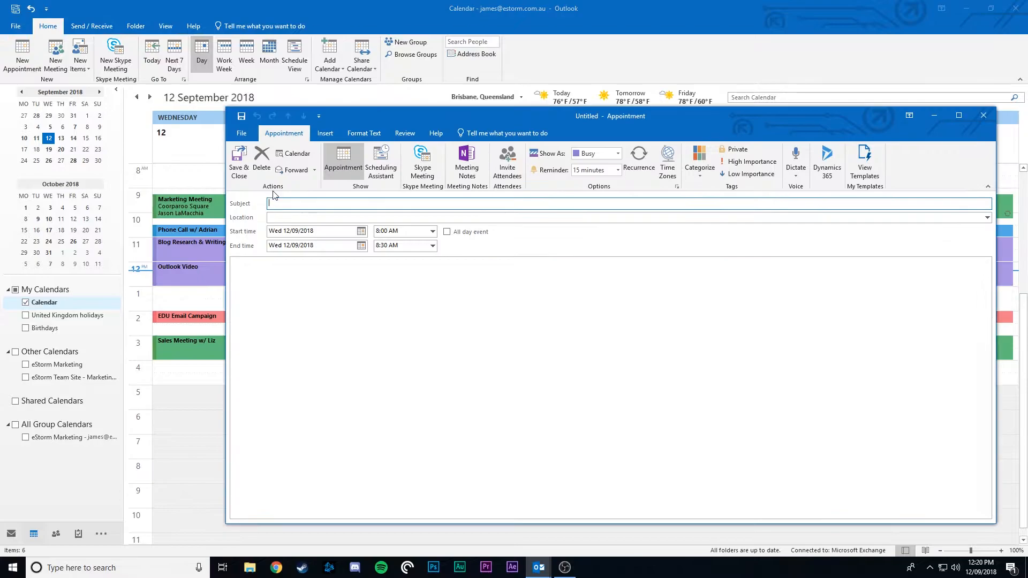
pyautogui.write('example')
pyautogui.click(432, 231)
pyautogui.scroll(-3, 433, 272)
pyautogui.click(406, 298)
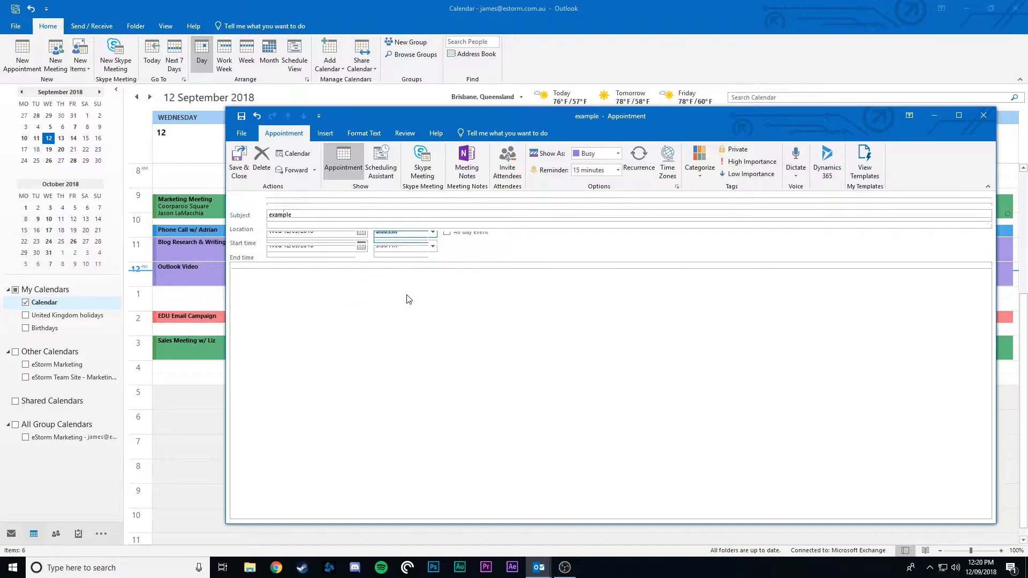
# Create a black color category named "example" without a shortcut key and assign it to the appointment
pyautogui.click(699, 157)
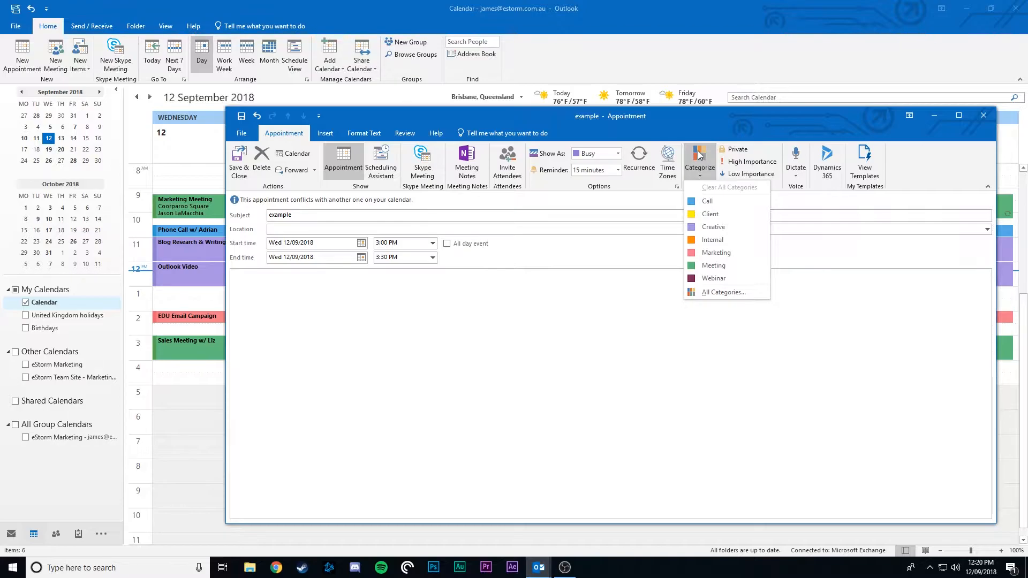
pyautogui.click(733, 290)
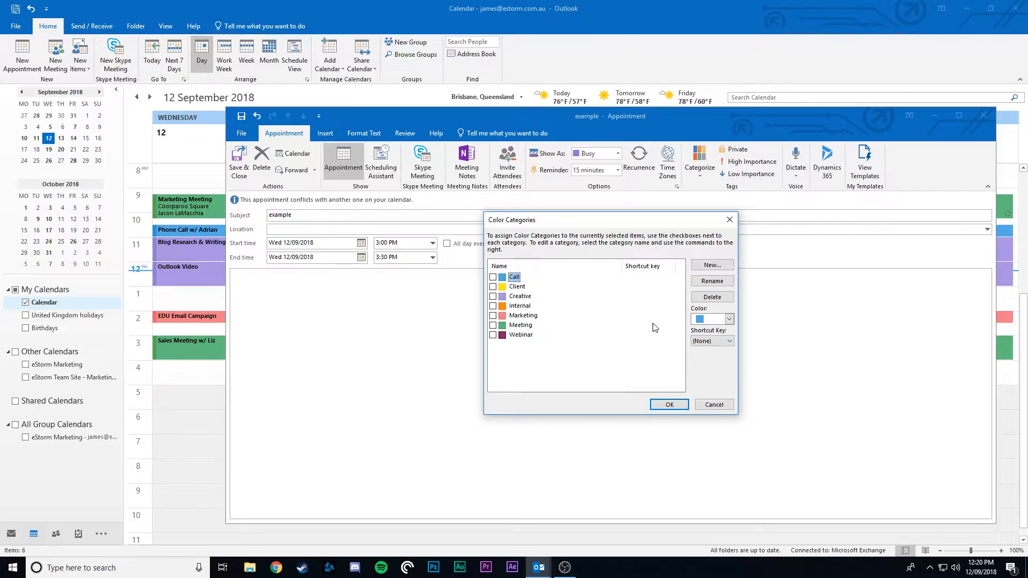
pyautogui.click(699, 266)
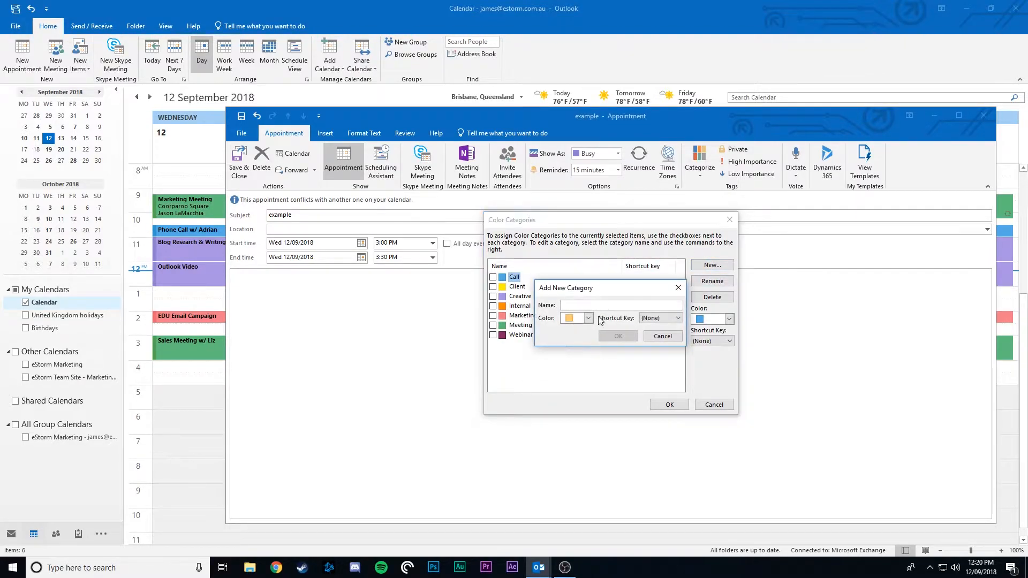
pyautogui.write('example')
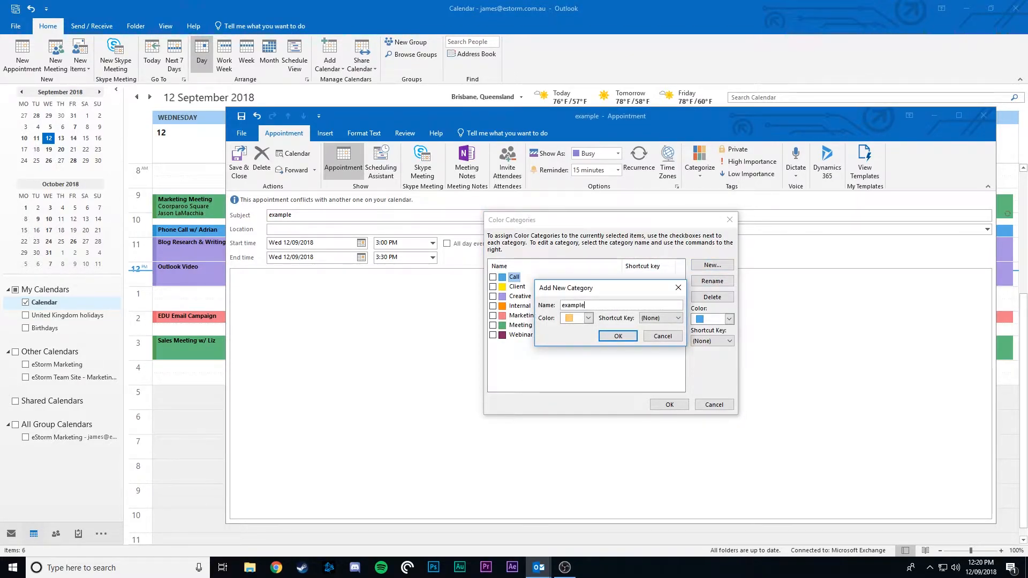
pyautogui.click(592, 321)
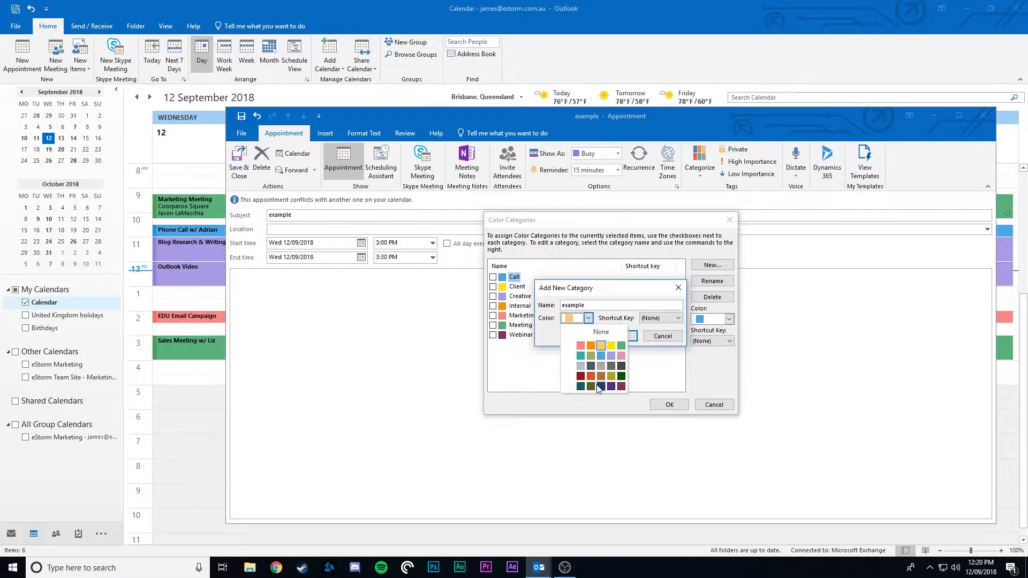
pyautogui.click(625, 374)
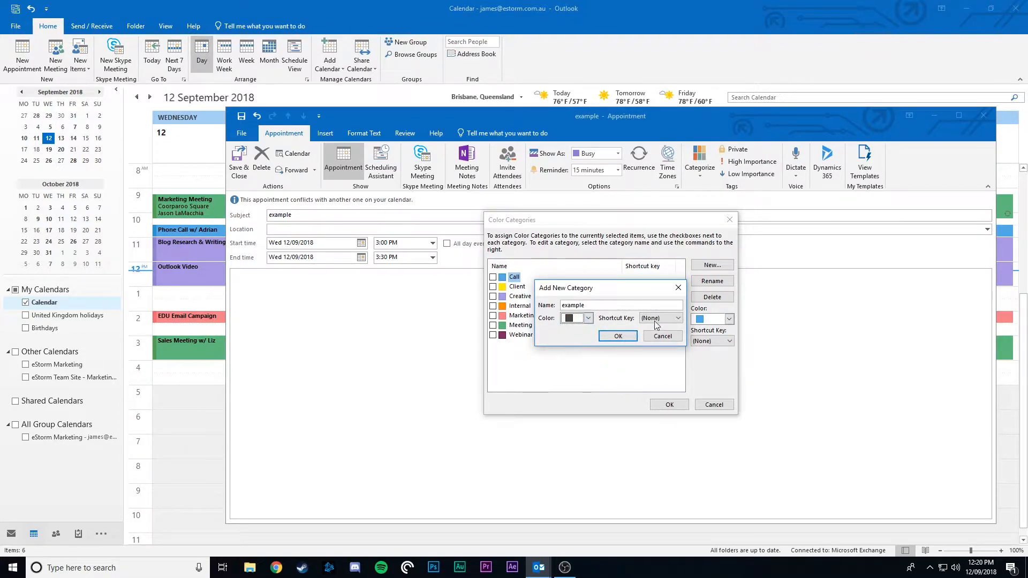
pyautogui.click(676, 318)
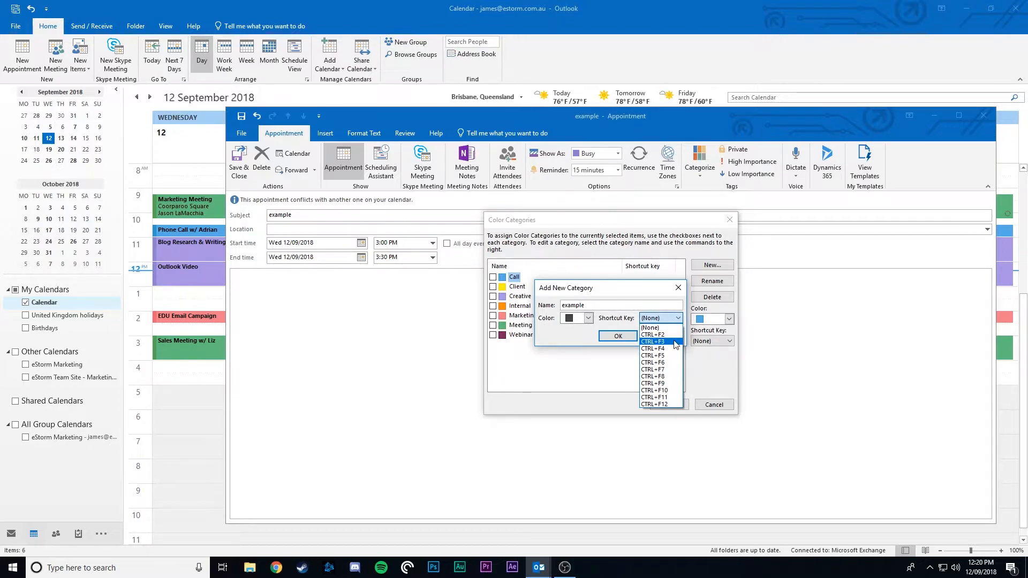
pyautogui.click(575, 336)
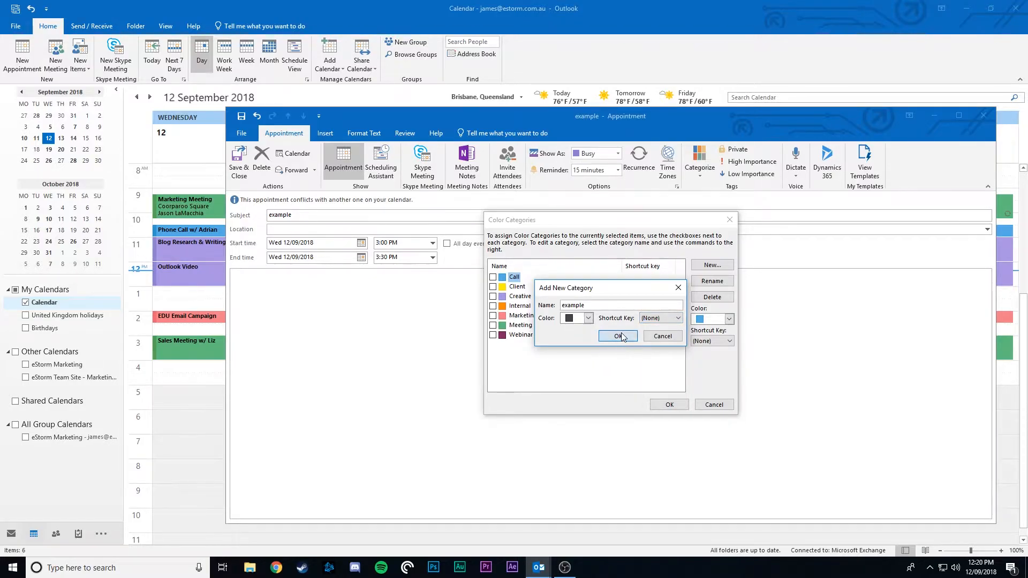
pyautogui.click(618, 336)
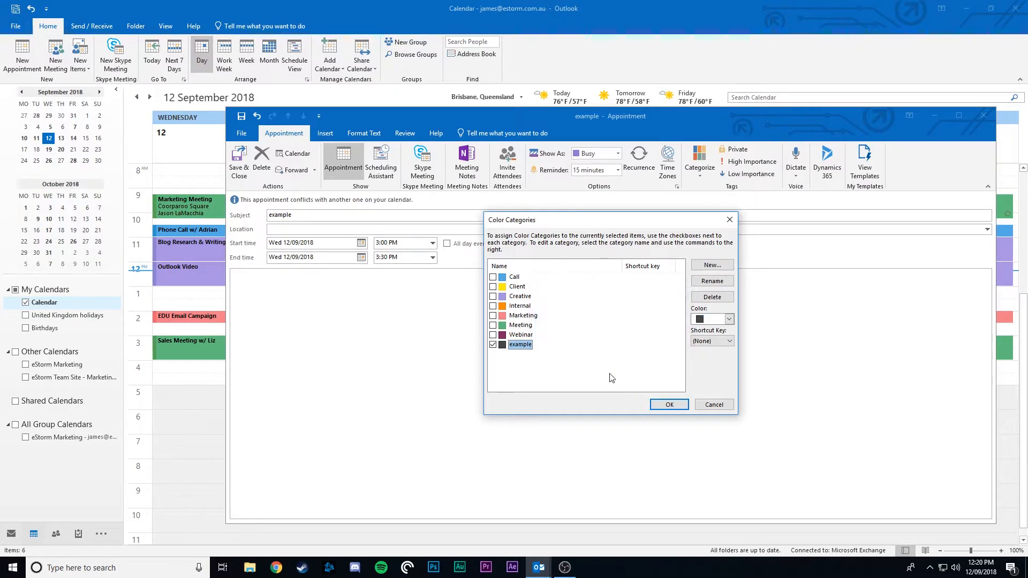
pyautogui.click(670, 405)
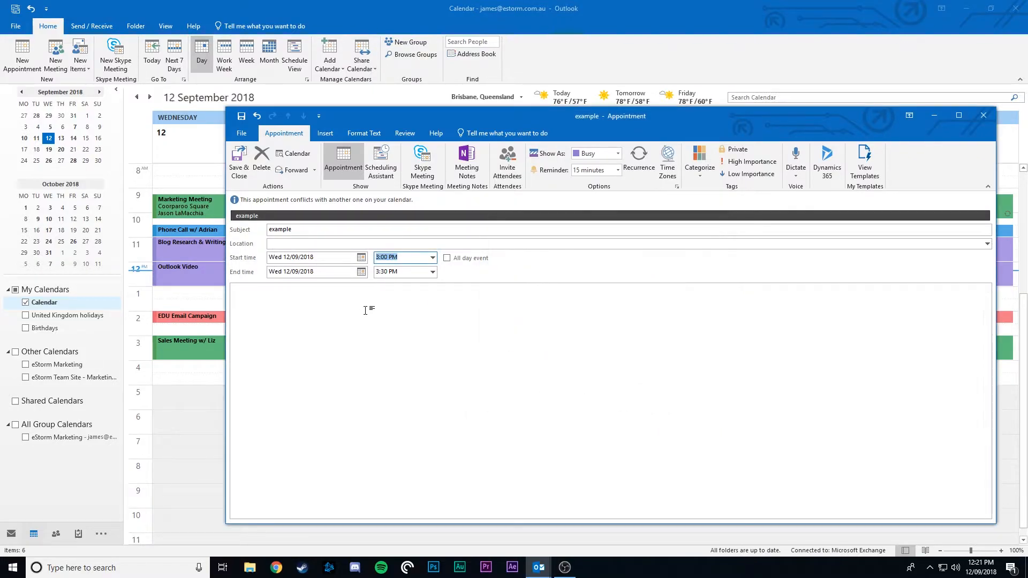
# Save the example appointment and move it in the day view to the free slot at 2:30 PM
pyautogui.click(239, 161)
pyautogui.moveTo(611, 343); pyautogui.dragTo(573, 329)
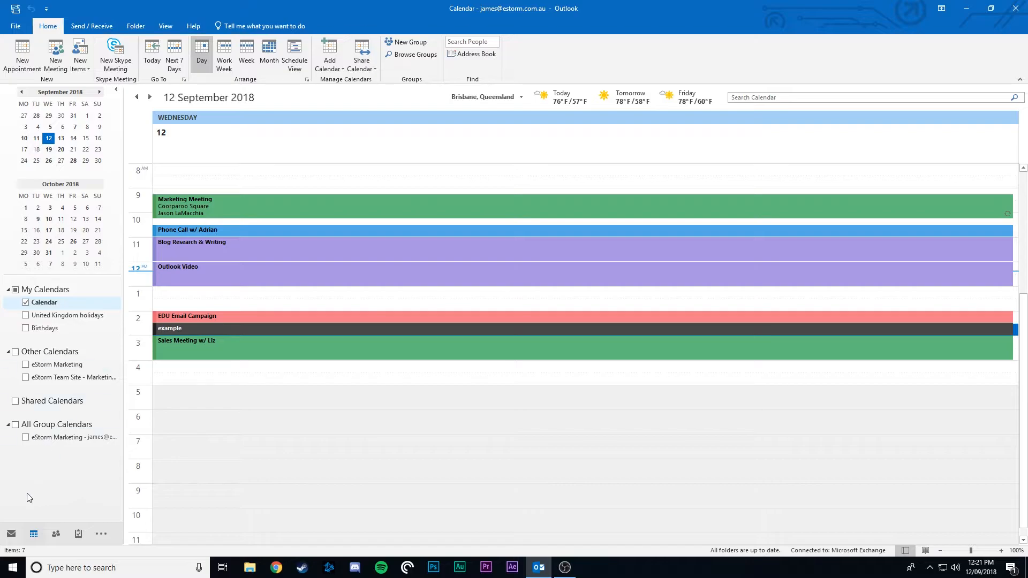
# Add the sender of the inbox message "Example Contact Email" to the Outlook contacts
pyautogui.click(11, 533)
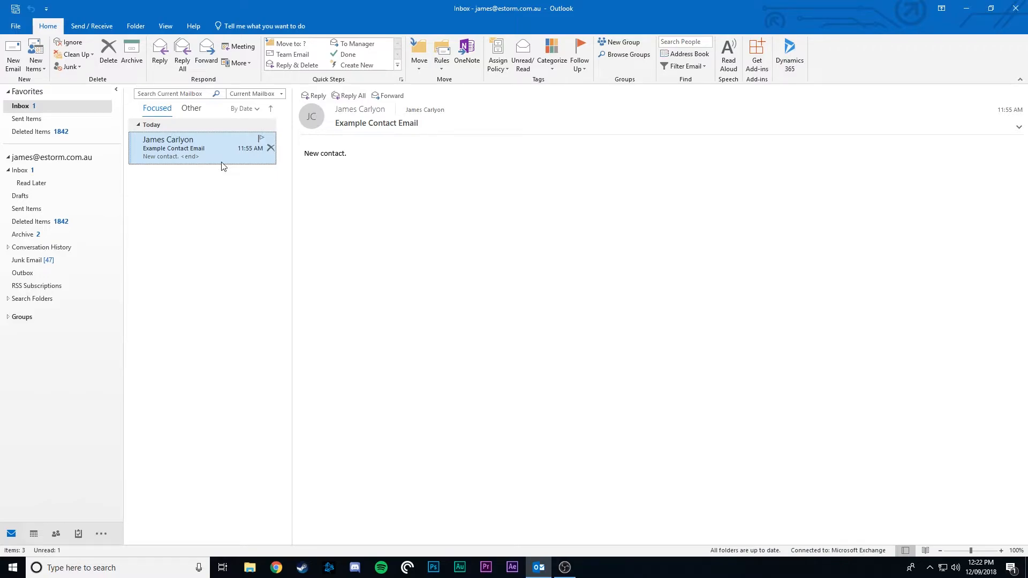
pyautogui.rightClick(357, 110)
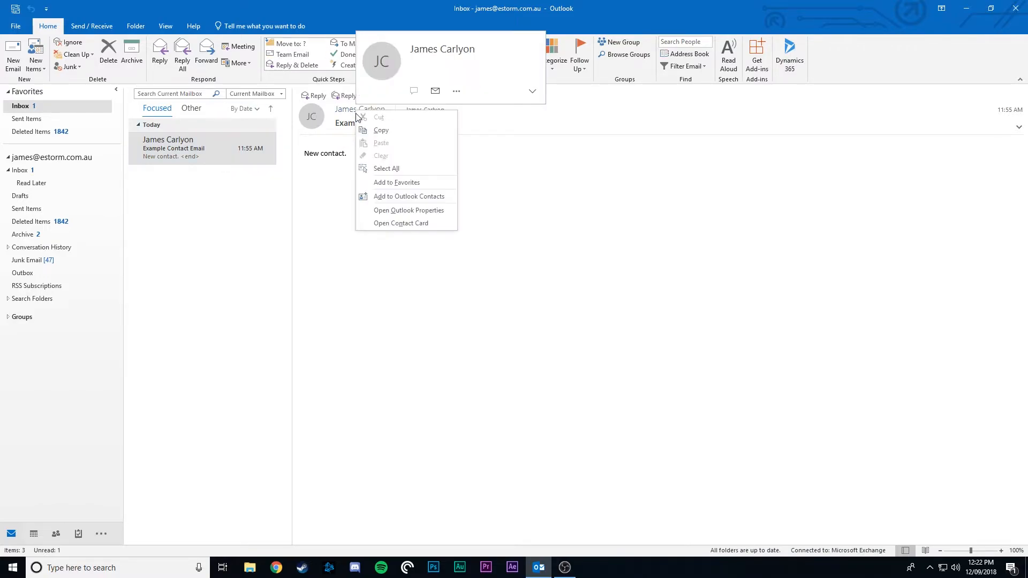
pyautogui.click(420, 197)
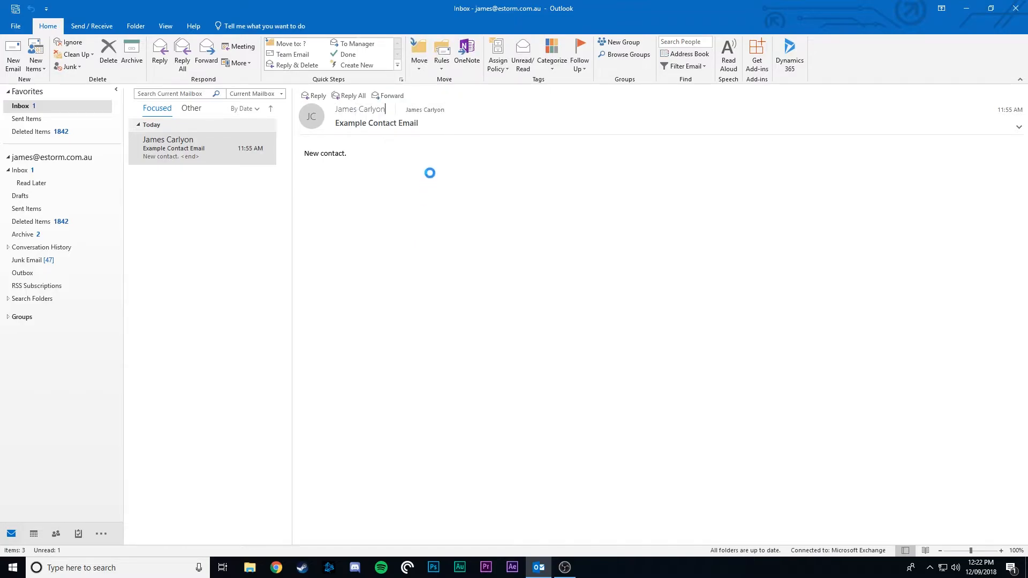
# Assign the Client color category to the new contact and save the contact
pyautogui.click(533, 119)
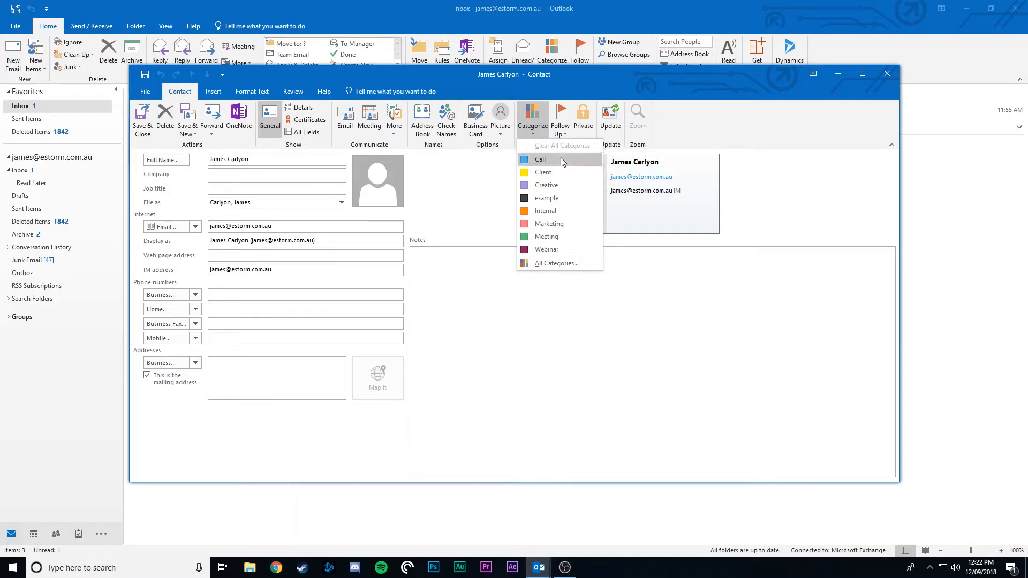
pyautogui.click(562, 263)
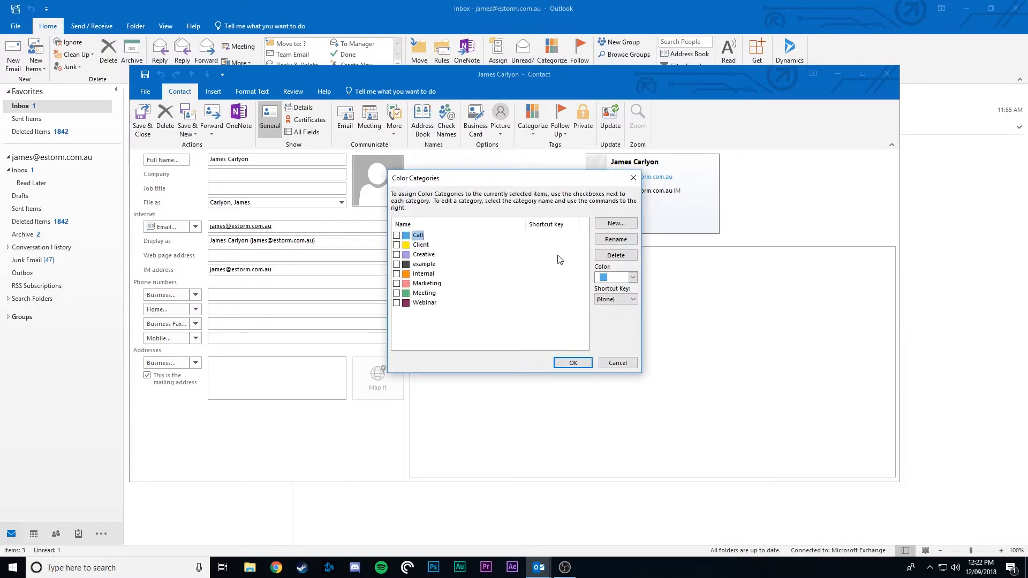
pyautogui.click(397, 244)
pyautogui.click(577, 364)
pyautogui.click(141, 127)
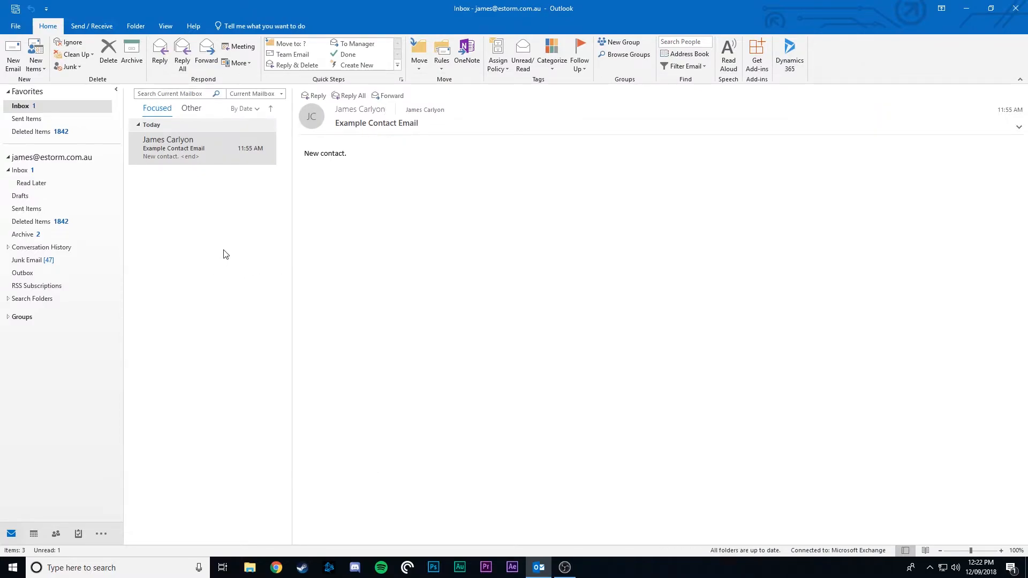
# Add a conditional formatting rule named "Meetings" with the light green color to the calendar view
pyautogui.hotkey('ctrl', '2')
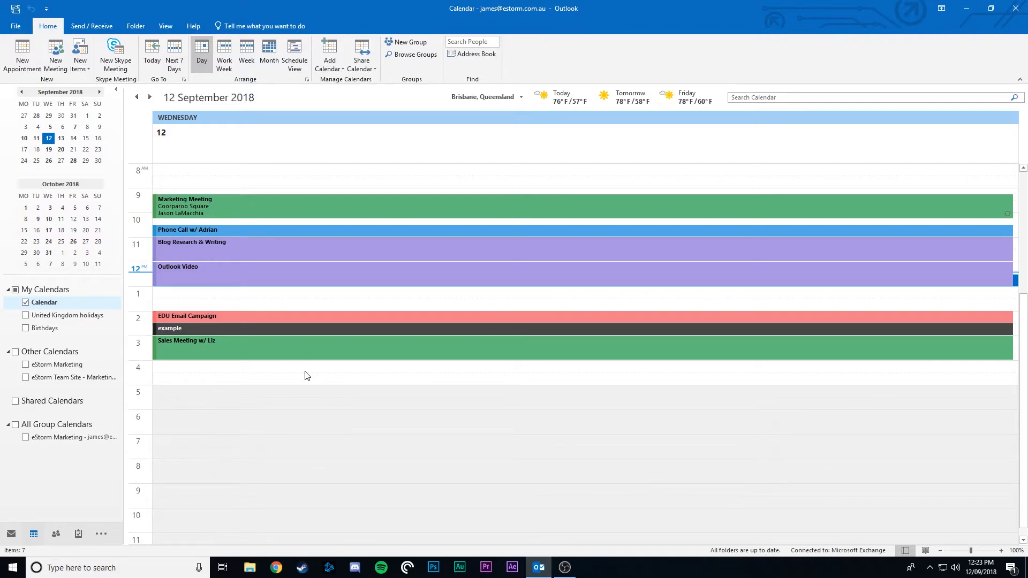
pyautogui.click(165, 27)
pyautogui.click(40, 56)
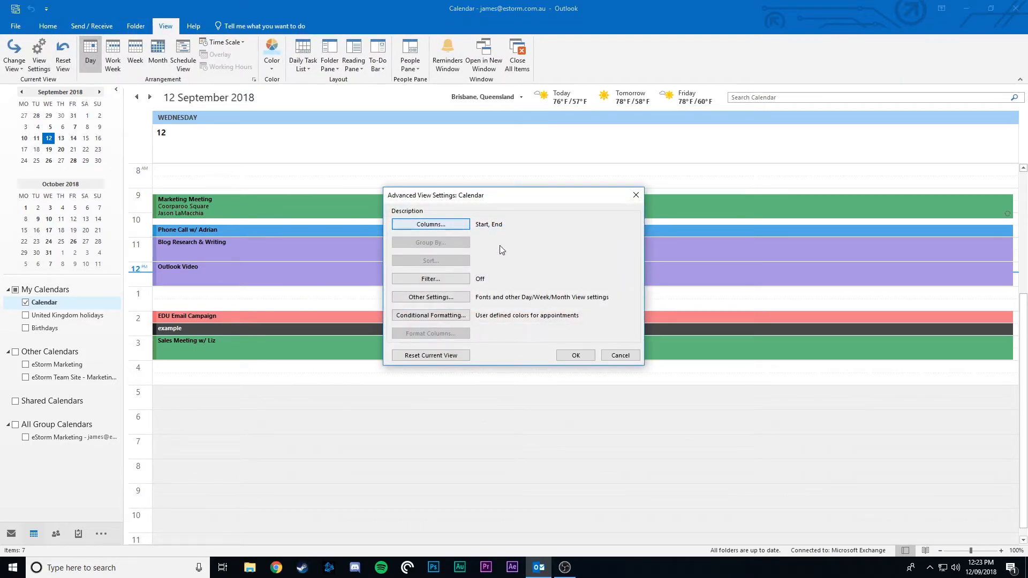
pyautogui.click(455, 316)
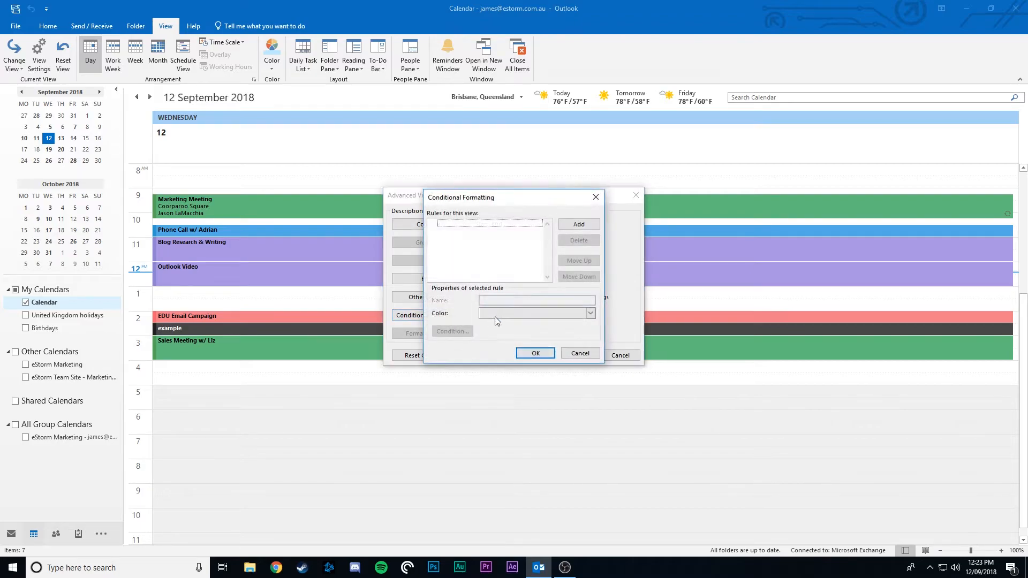
pyautogui.click(576, 226)
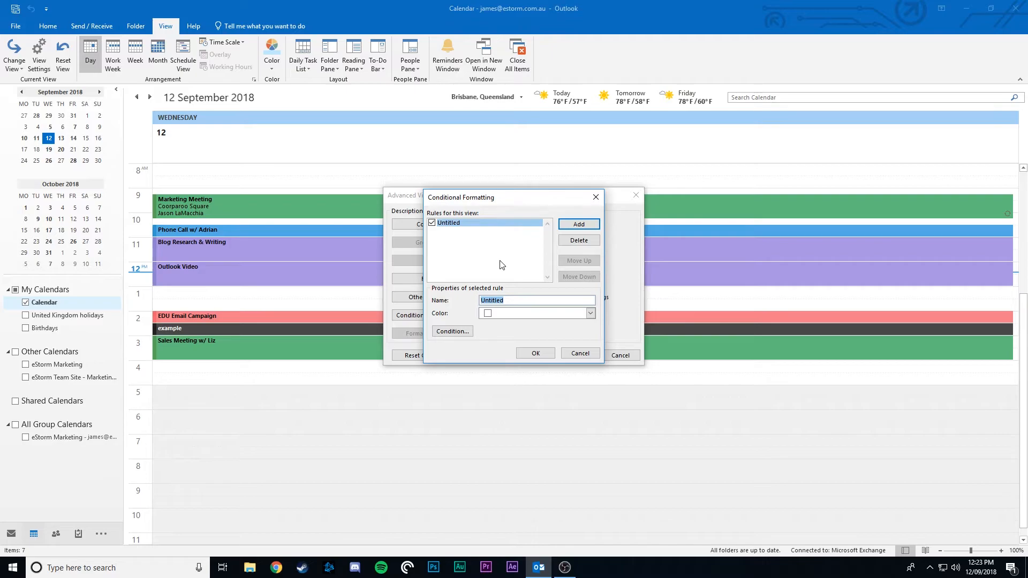
pyautogui.write('Meetings')
pyautogui.press('BackSpace')
pyautogui.write('s')
pyautogui.click(536, 313)
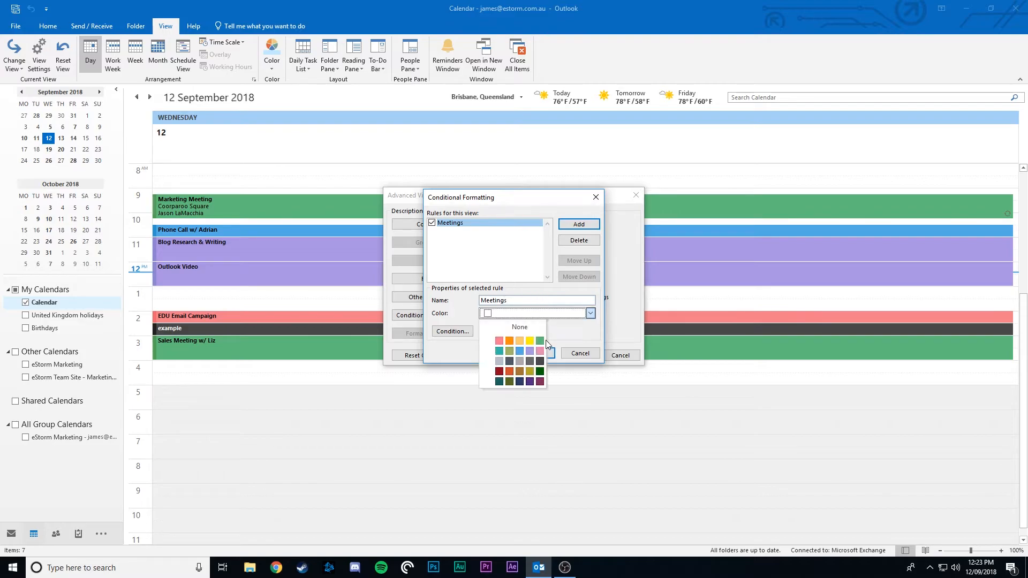
pyautogui.click(544, 347)
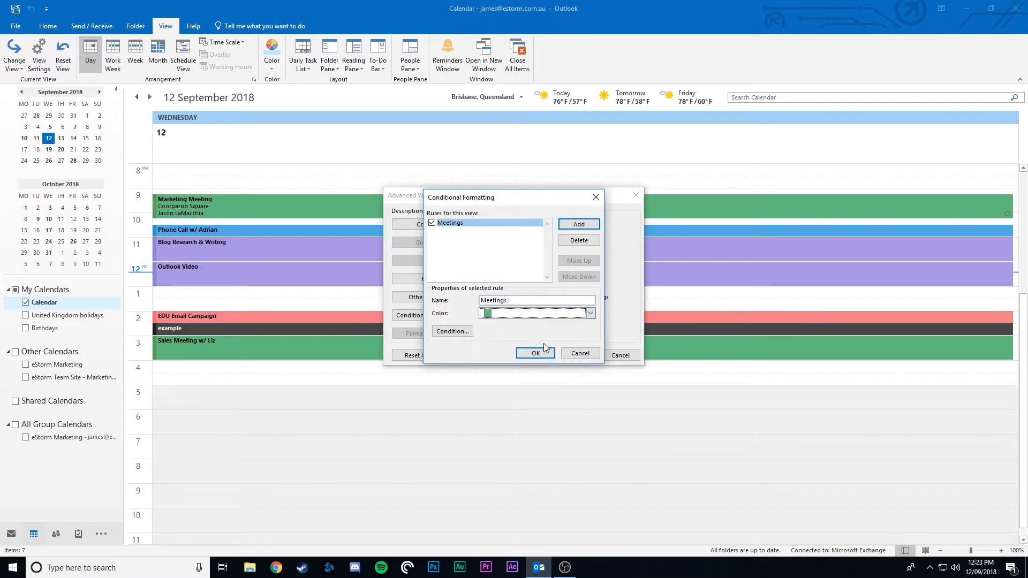
# Set the Meetings rule's condition to the word "meeting" in the subject field only, and apply the view settings
pyautogui.click(465, 332)
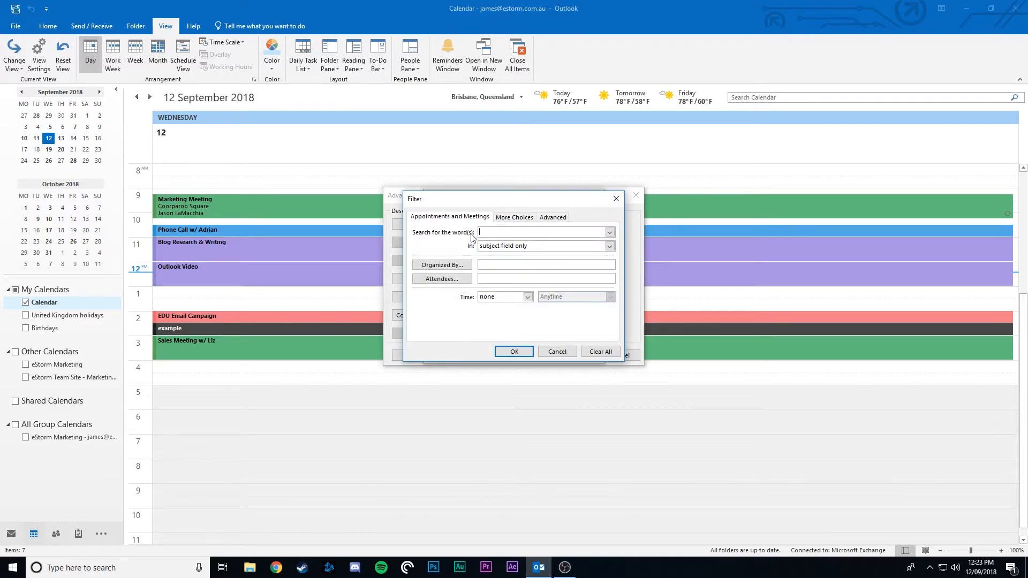
pyautogui.write('meeting')
pyautogui.click(513, 352)
pyautogui.click(535, 353)
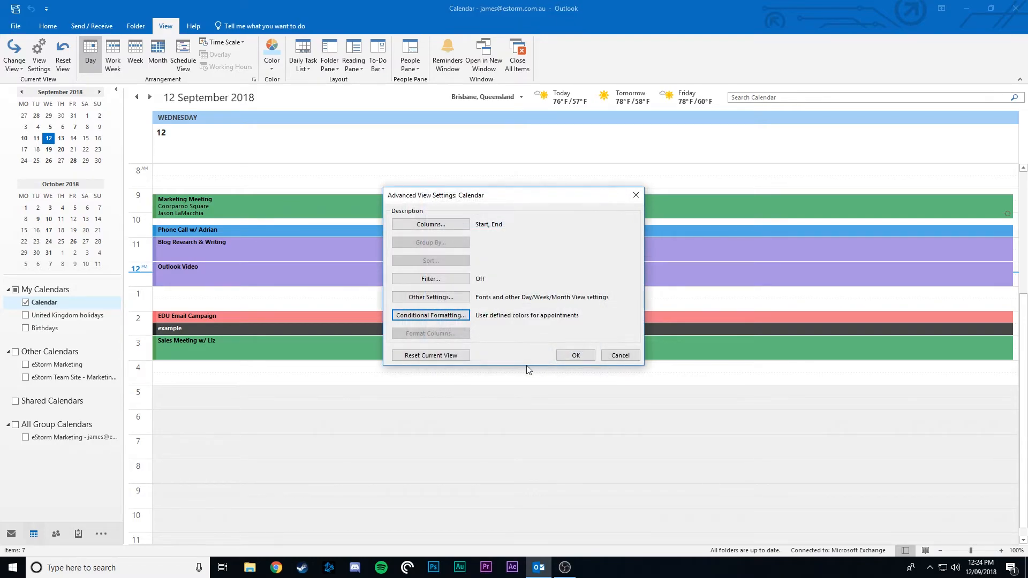
pyautogui.click(575, 355)
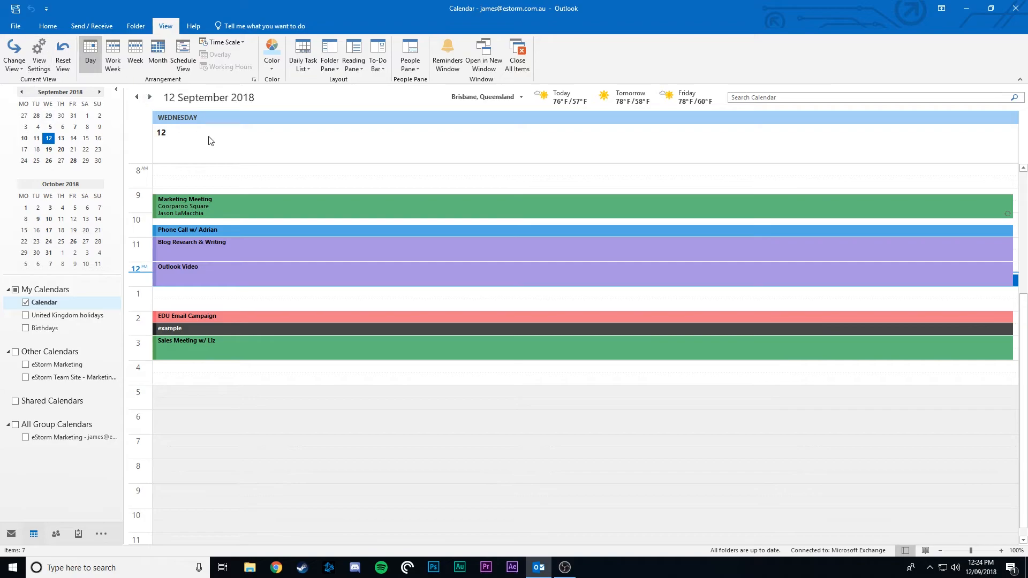
# Create and save a 5:00 PM appointment whose subject is "meeting with" followed by the person's first name
pyautogui.click(169, 292)
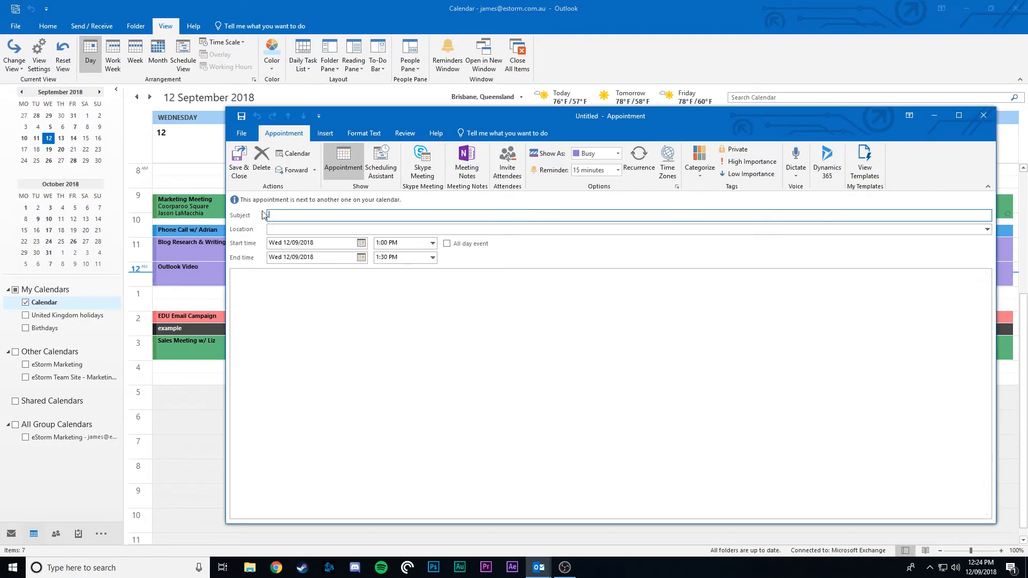
pyautogui.write('meeting with rebecca')
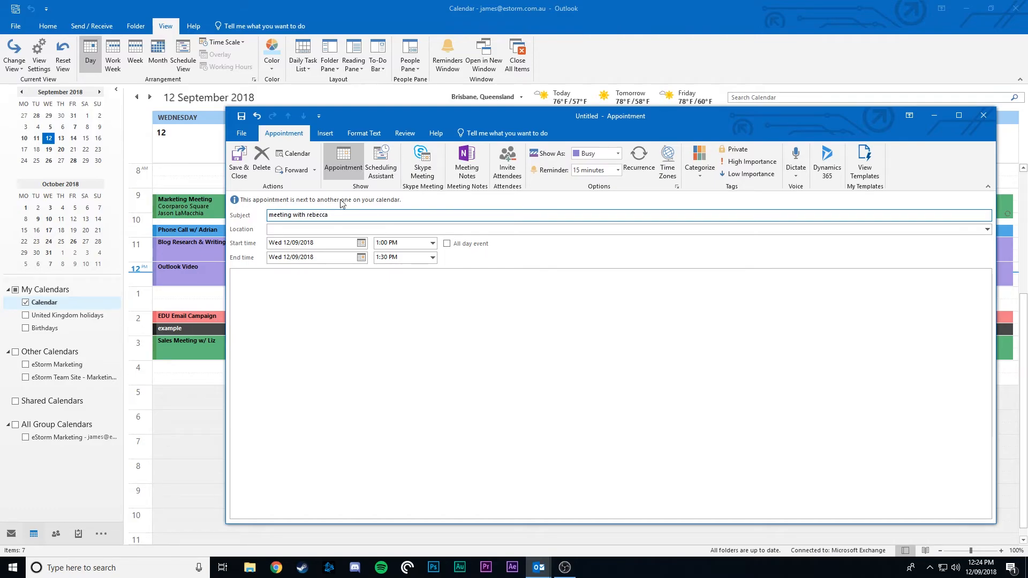
pyautogui.click(432, 244)
pyautogui.click(401, 309)
pyautogui.click(237, 166)
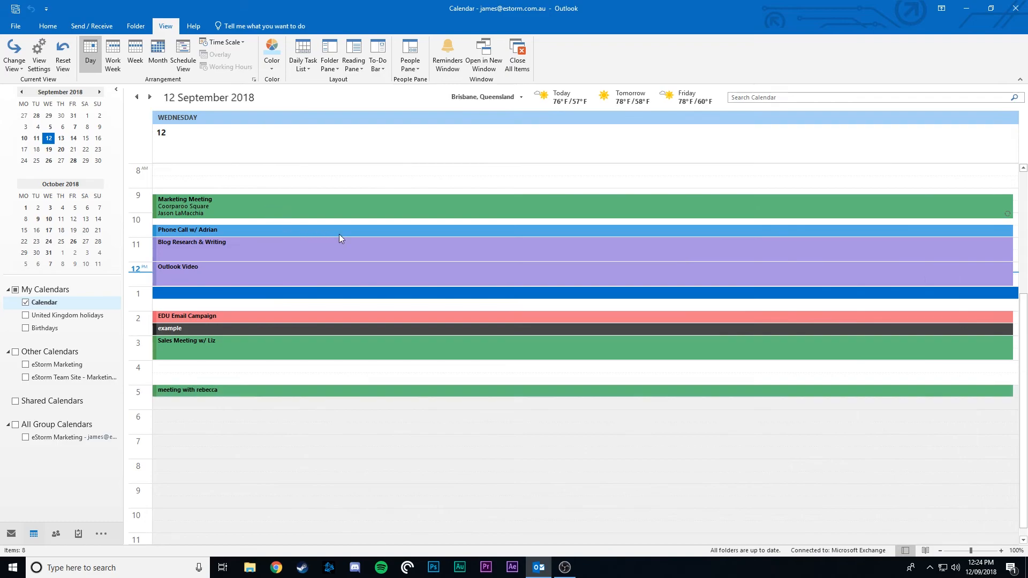